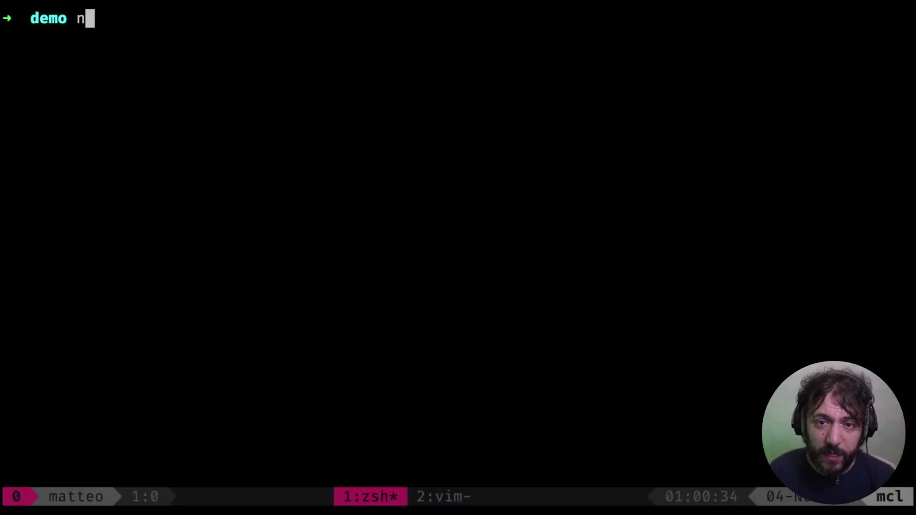
text(po)
Step: Fix the typo in the npm command and run npm init -y for a default package.json
key(BackSpace)
text(m init /)
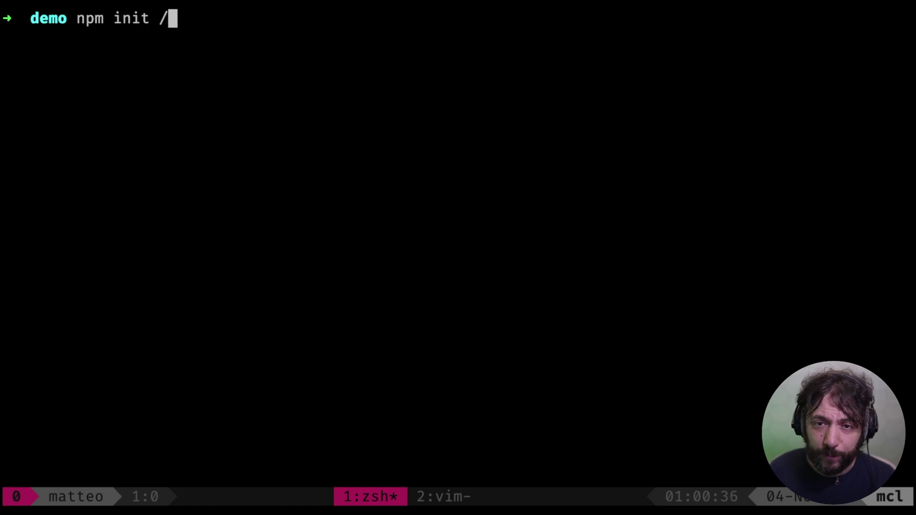
key(BackSpace)
text(-y)
key(Return)
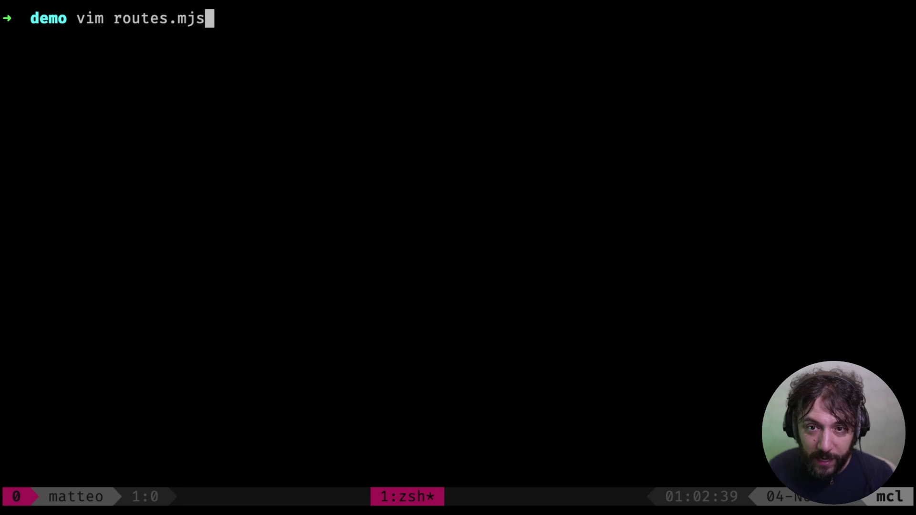
Step: Write routes.mjs as an async Fastify plugin with GET / returning { root: true }, saved in vim
key(Return)
text(ie)
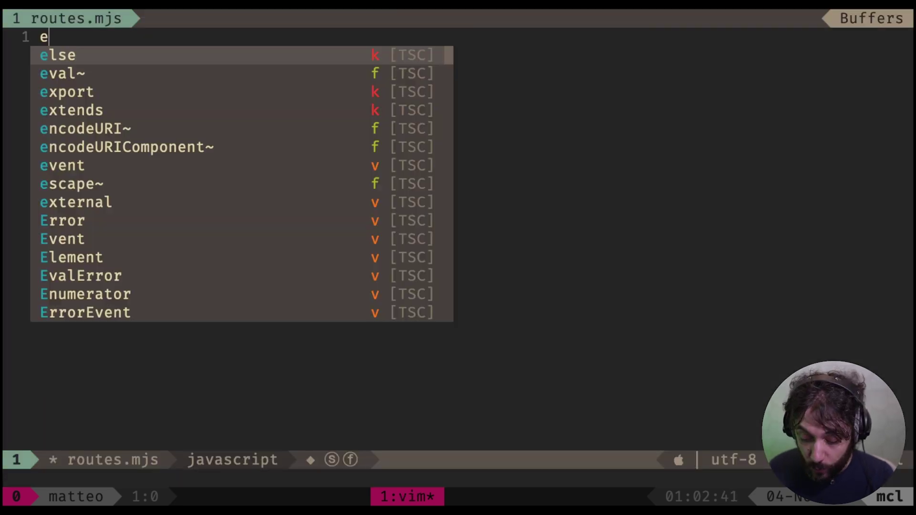
text(xport default as)
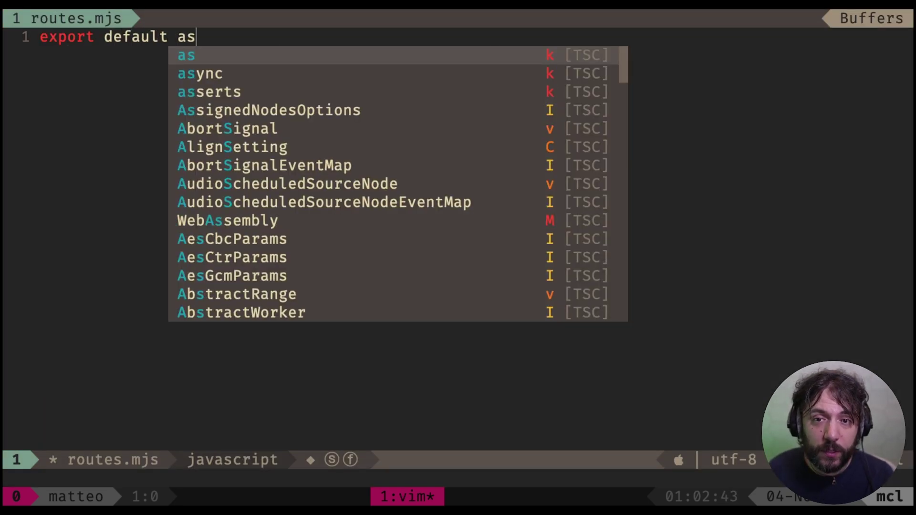
text(ync function (fasti)
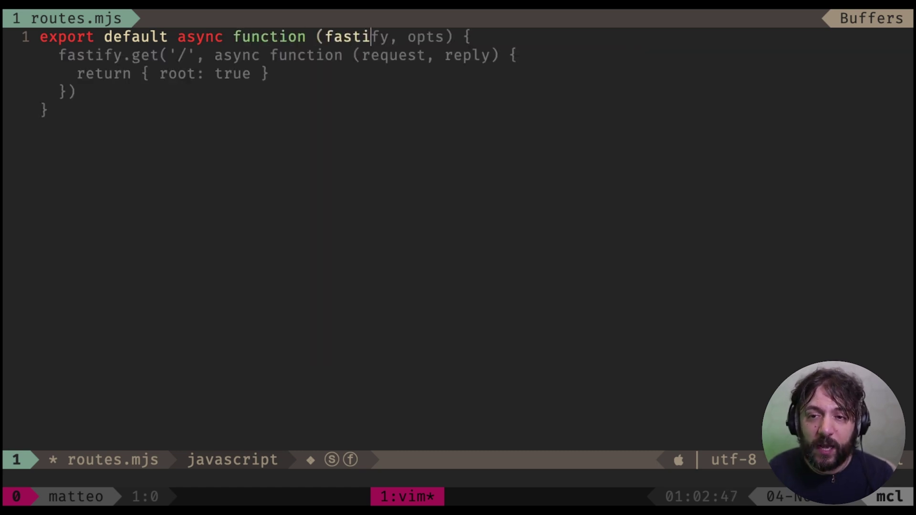
key(Tab)
key(k)
key(k)
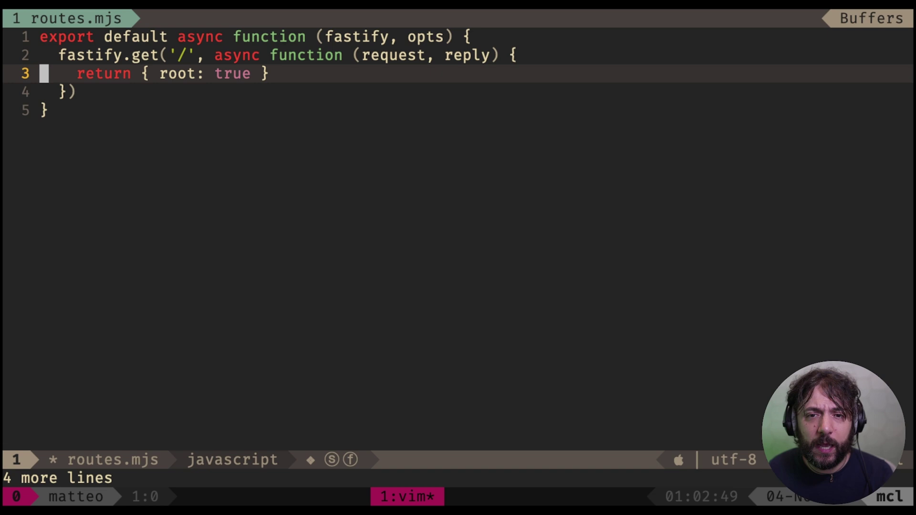
key(k)
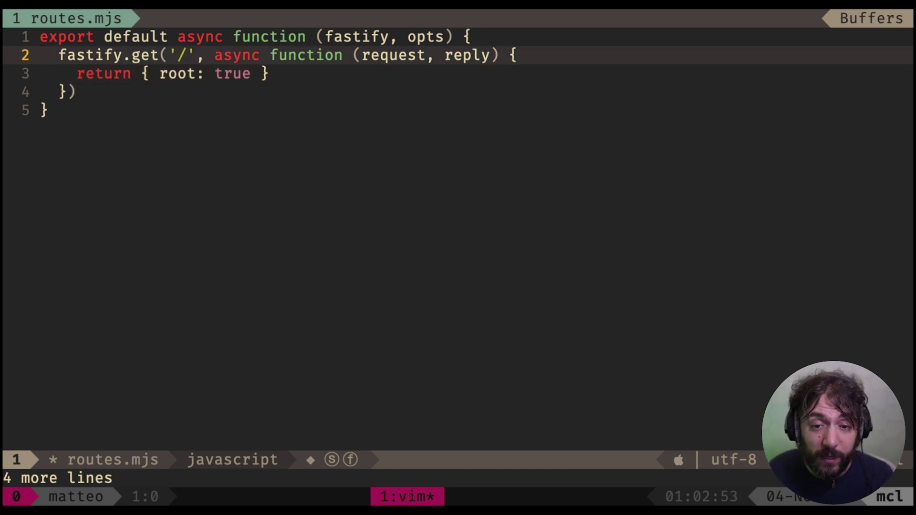
text(:w)
key(Return)
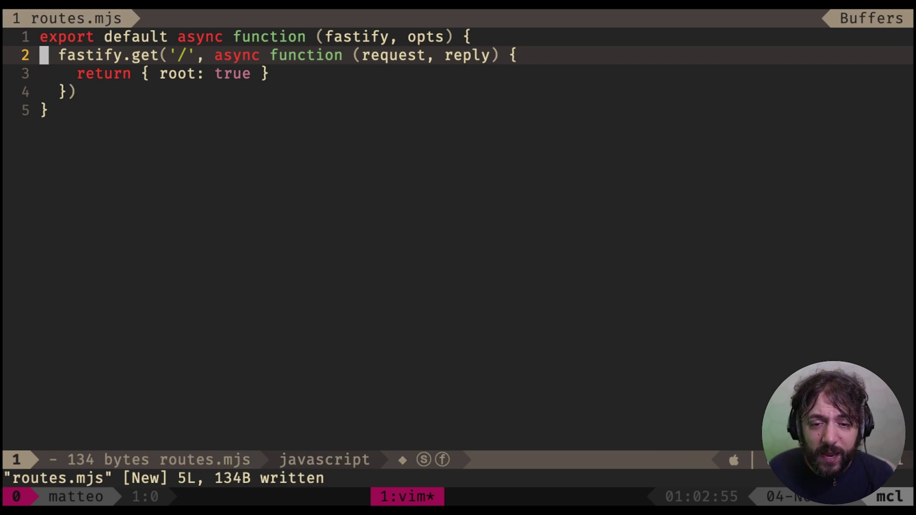
text(:q)
key(Return)
text(cle)
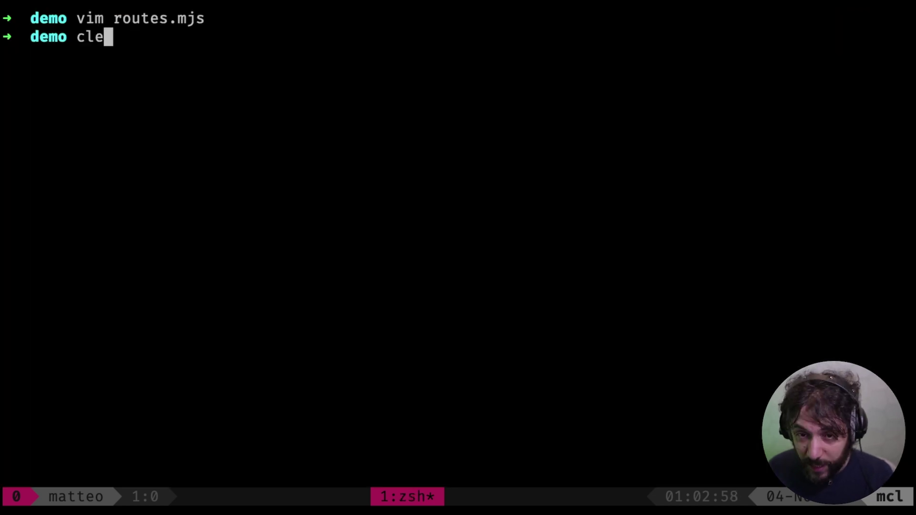
text(ar)
Step: Clear the screen and run platformatic start routes.mjs, serving the app on port 3042
key(Return)
text(platf)
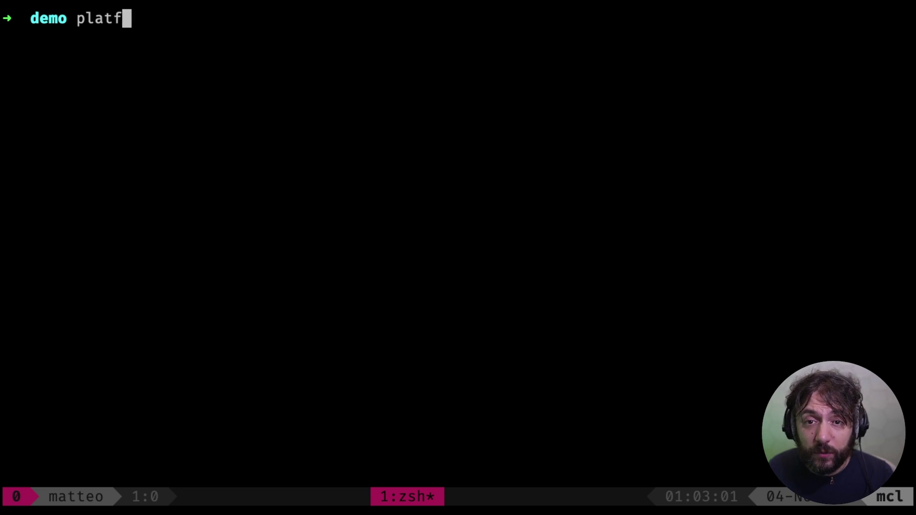
text(ormatic start rou)
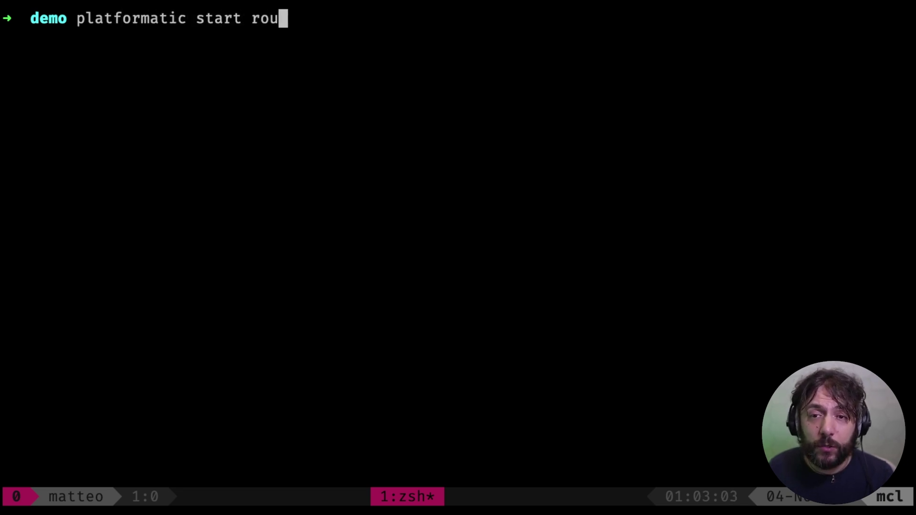
key(Tab)
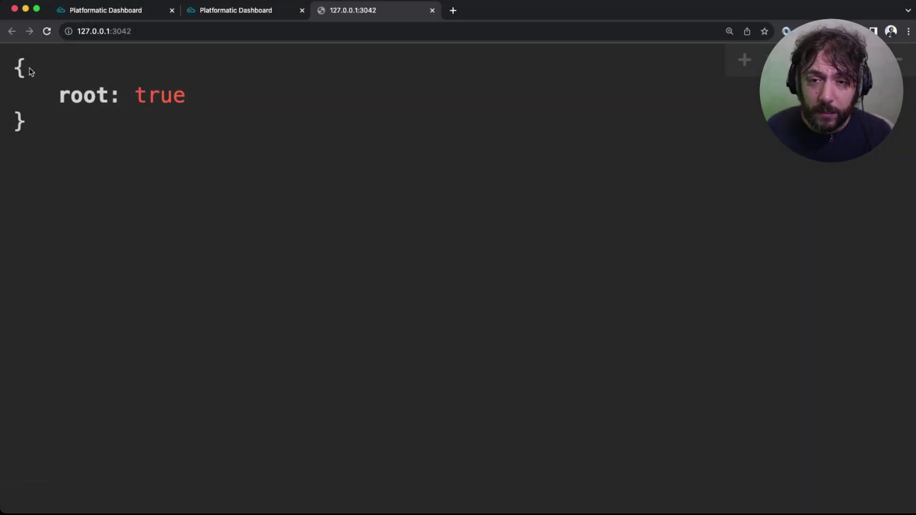
drag(15, 65, 94, 168)
click(86, 94)
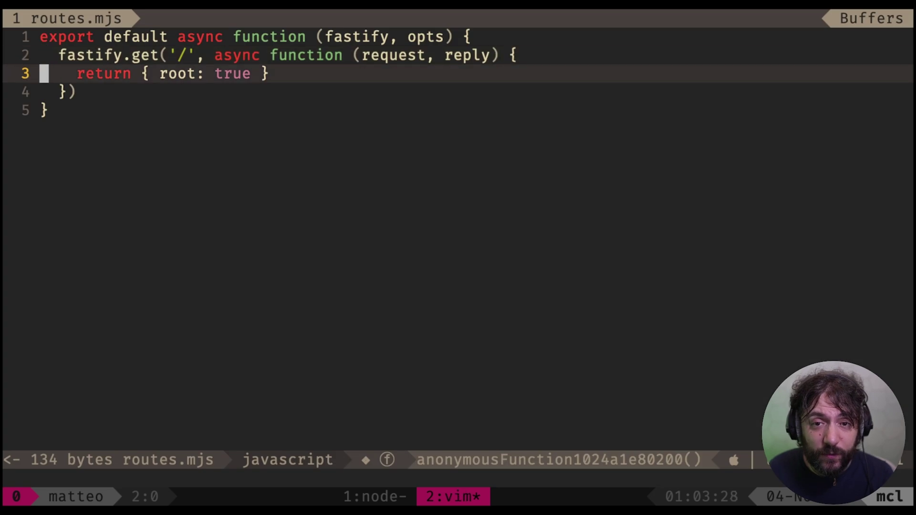
Step: Duplicate the three-line root route in routes.mjs below itself, separated by a blank line
key(shift+v)
key(k)
key(k)
key(y)
key(j)
key(j)
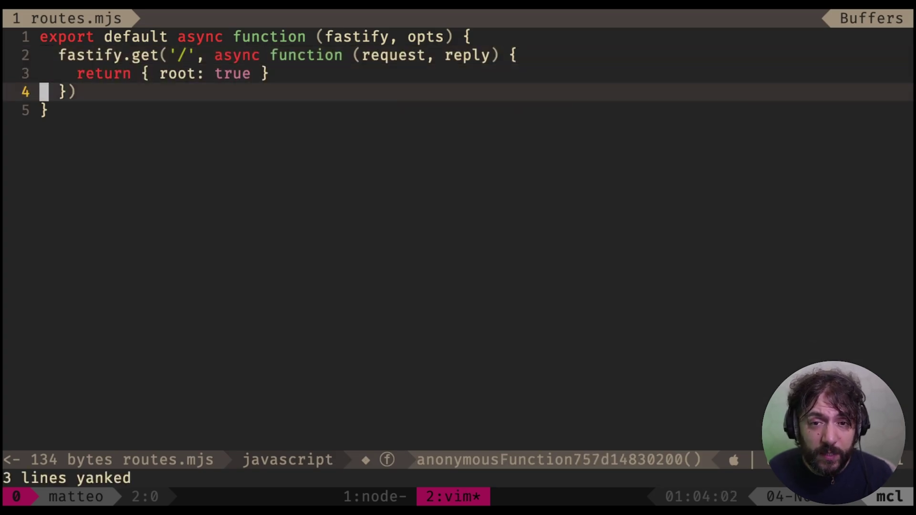
key(p)
key(shift+o)
key(Escape)
key(j)
Step: Change the copied route to '/hello' returning { hello: 'world' } and save with :wq
key(e)
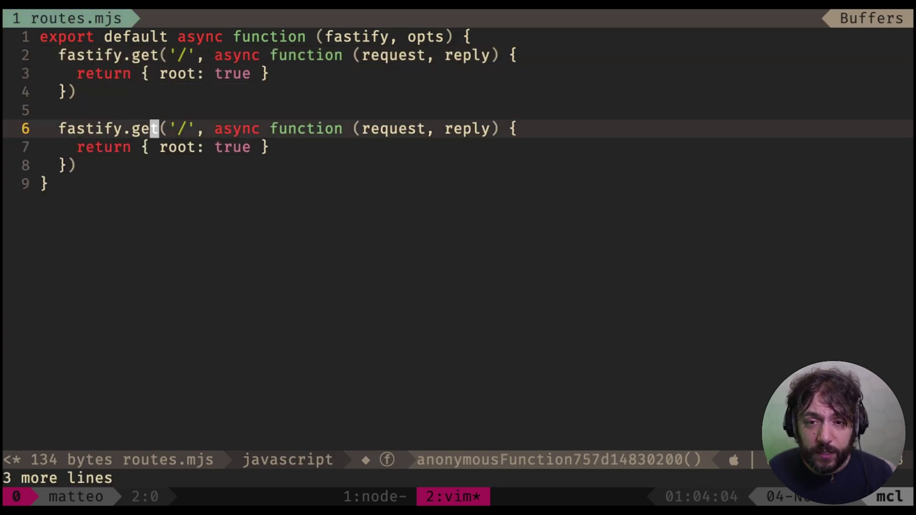
text(f/ahello)
key(Escape)
text(j)
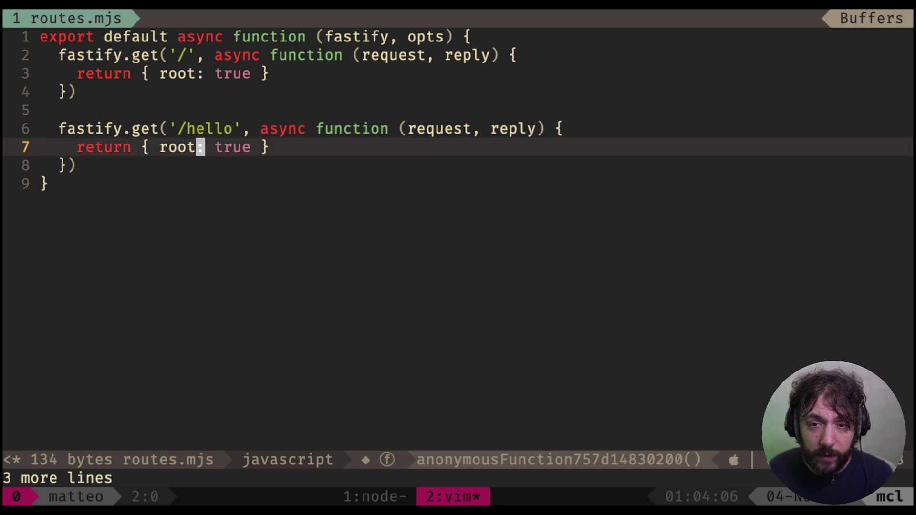
text(cbhello)
key(Escape)
key(w)
key(c)
key(w)
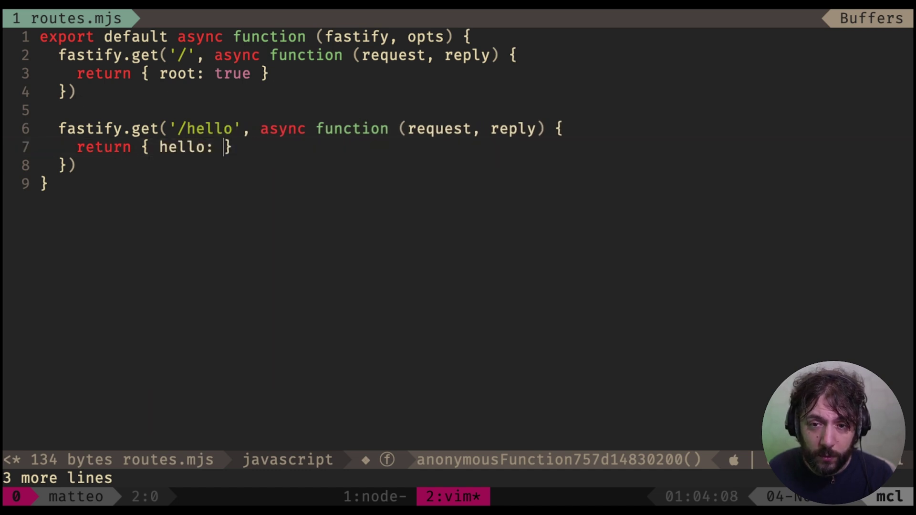
text('world')
key(Escape)
text(:wq)
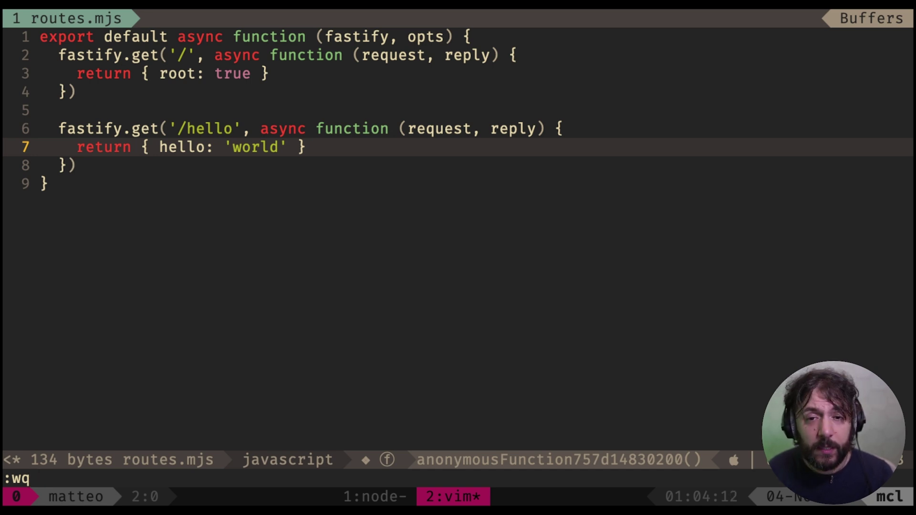
key(Return)
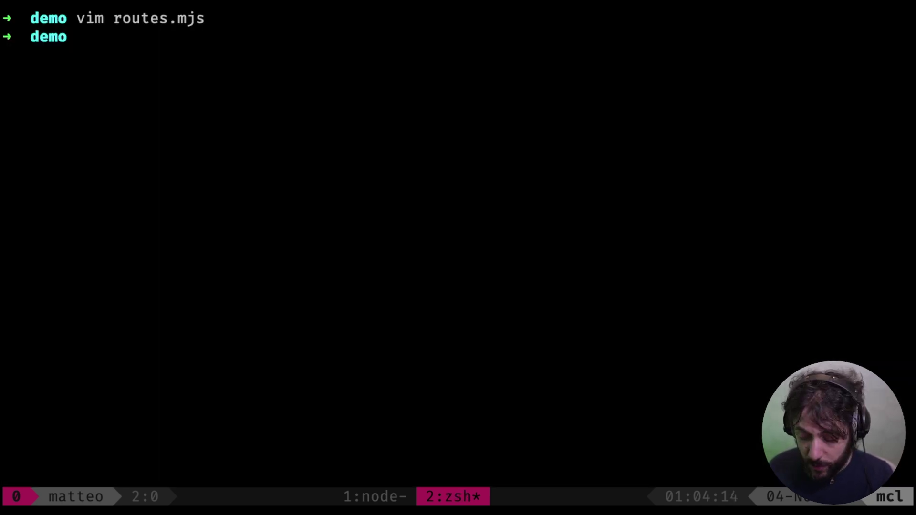
Step: Check the server's tmux window, then load 127.0.0.1:3042/hello in Chrome
key(ctrl+b)
key(1)
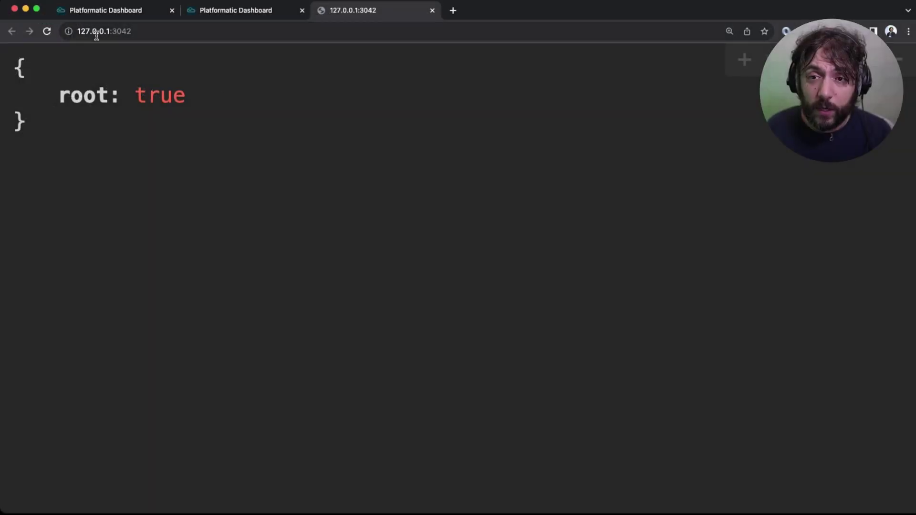
click(157, 31)
key(Right)
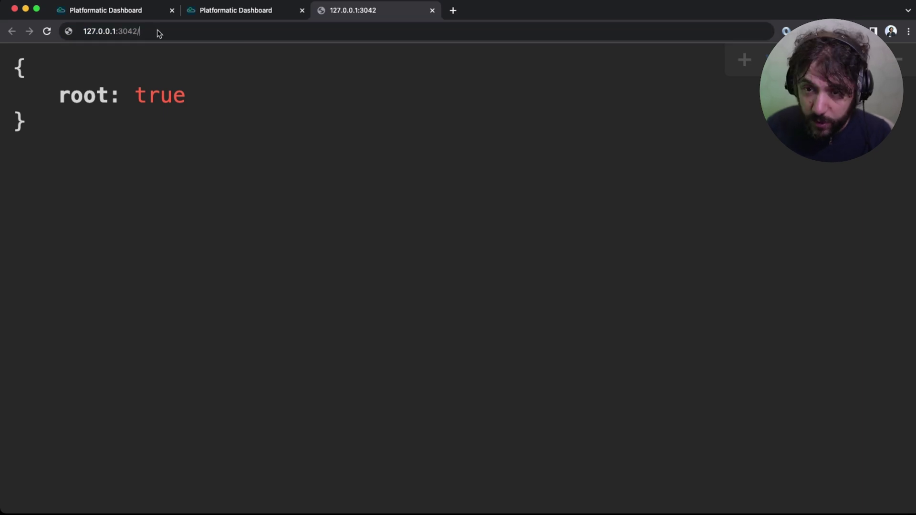
text(/hello)
key(Return)
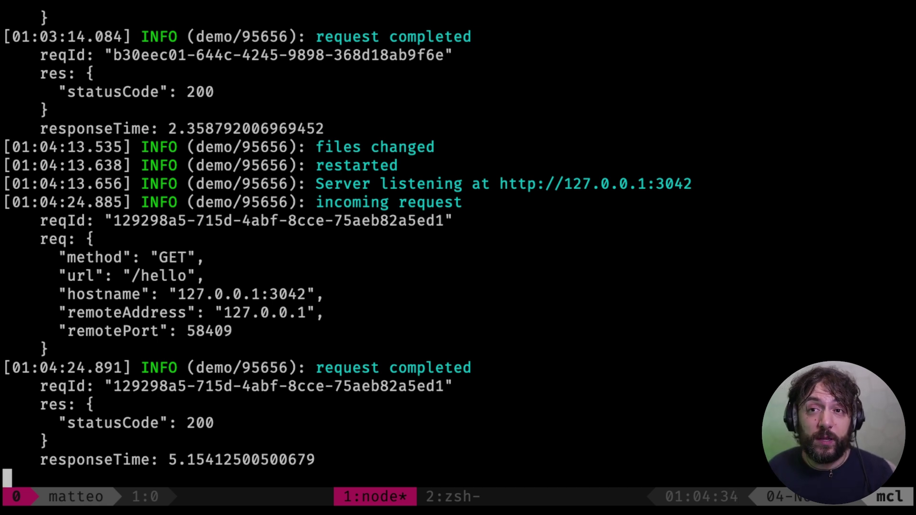
Step: Stop the dev server, clear the terminal, and clear the output of a mistyped 'platformatic logic' command
key(ctrl+c)
text(c)
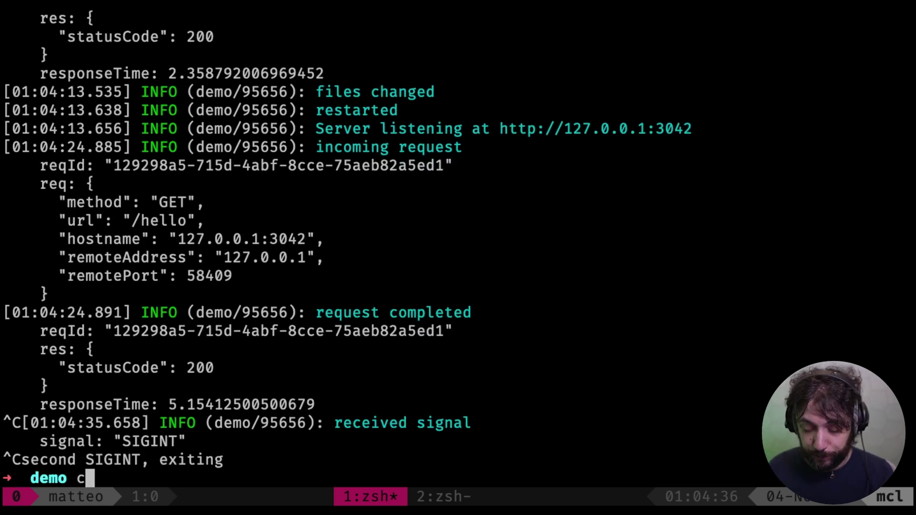
text(lear)
key(Return)
text(plat)
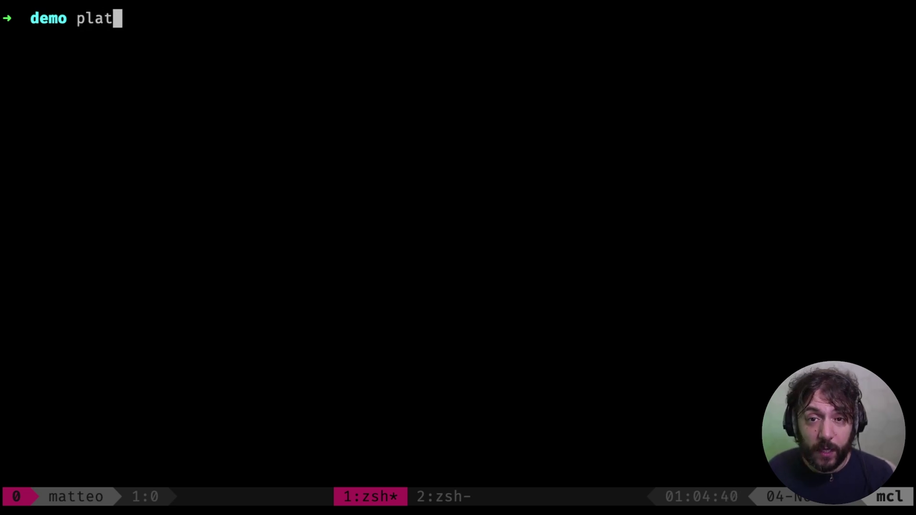
text(formatic logic)
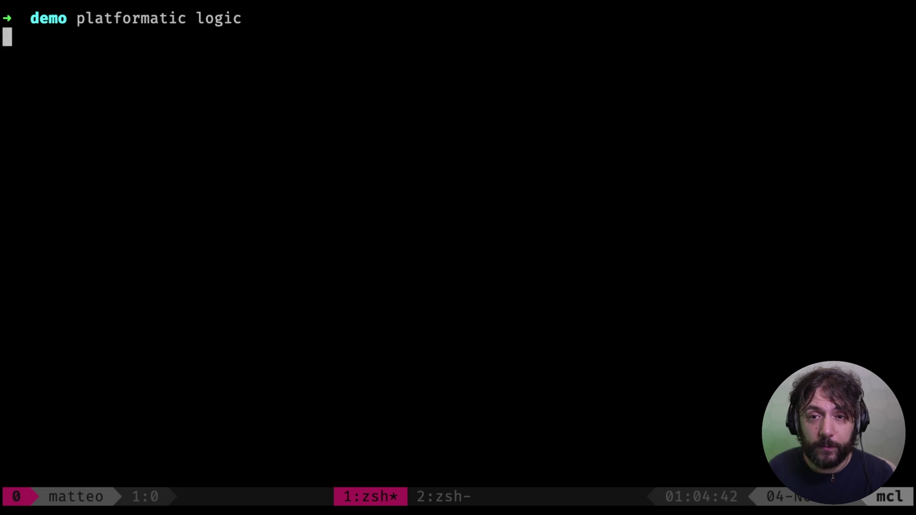
key(Return)
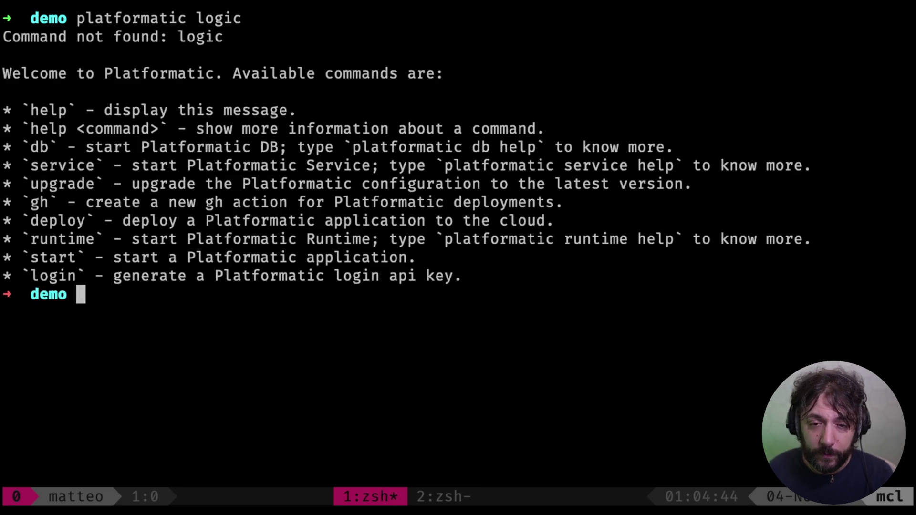
text(clear)
key(Return)
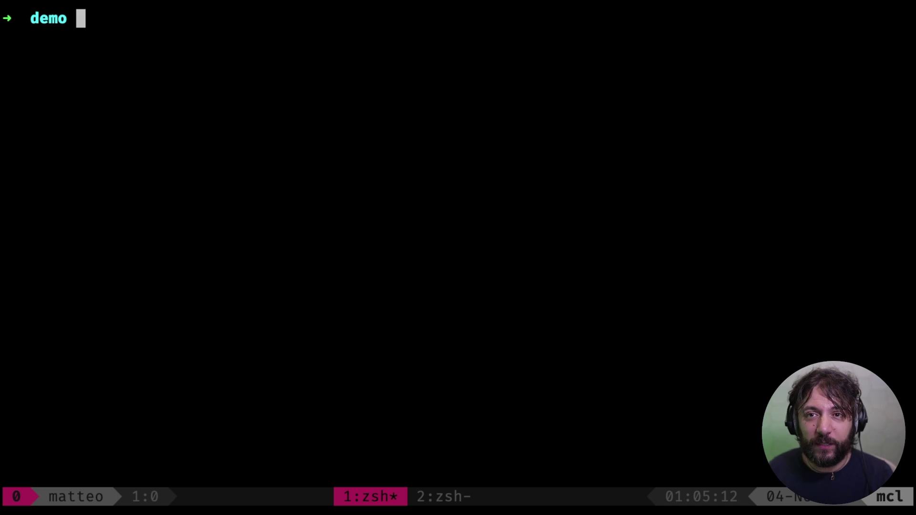
text(platformatic)
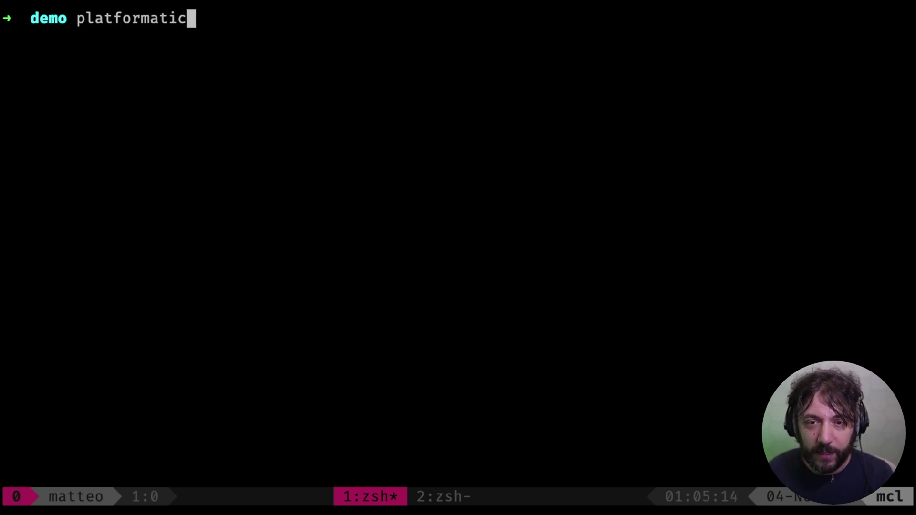
text( log)
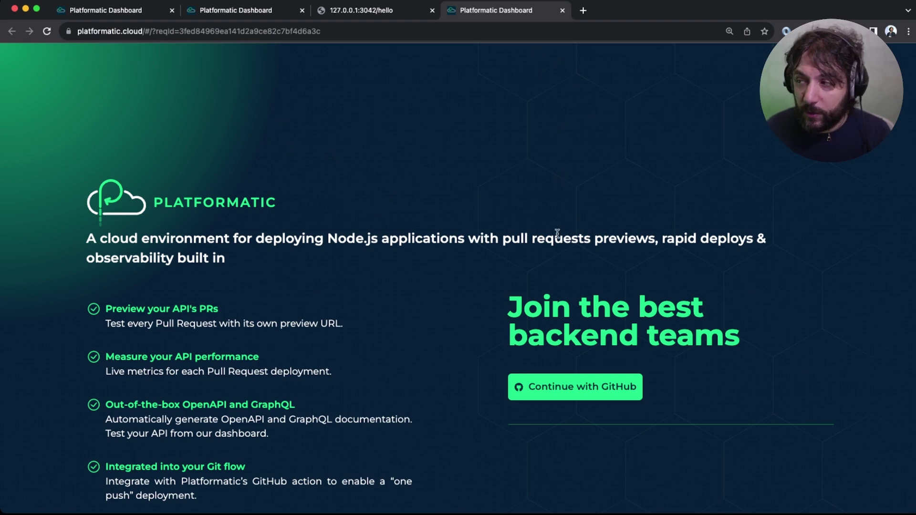
Step: Sign in to Platformatic Cloud with GitHub, generating a user API key, and return to the terminal
click(560, 389)
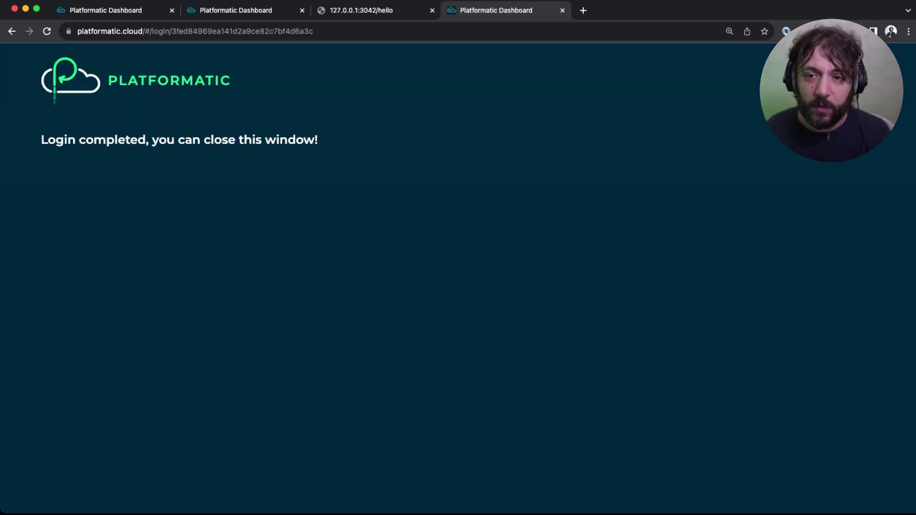
key(super+Tab)
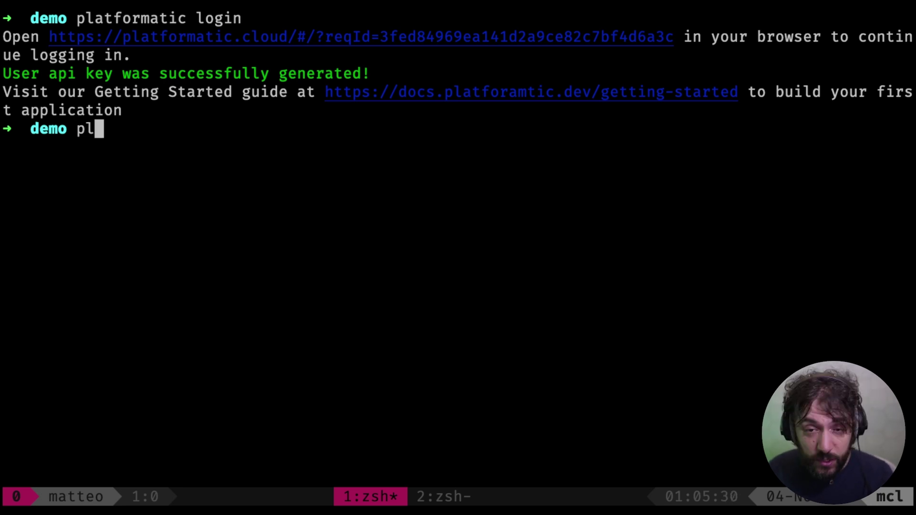
text(atformatic)
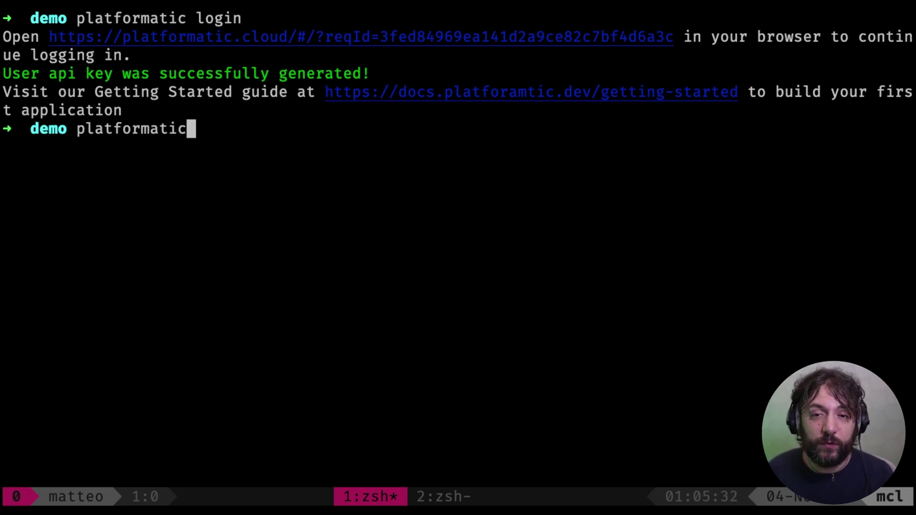
text( deploy)
Step: Run platformatic deploy as new application 'demo' in a new static workspace 'production'
key(Return)
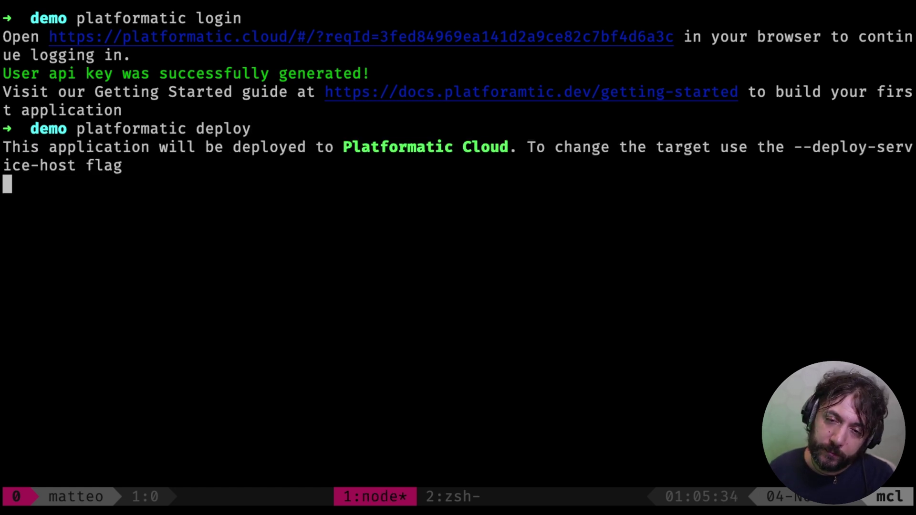
key(Down)
key(Down)
key(Down)
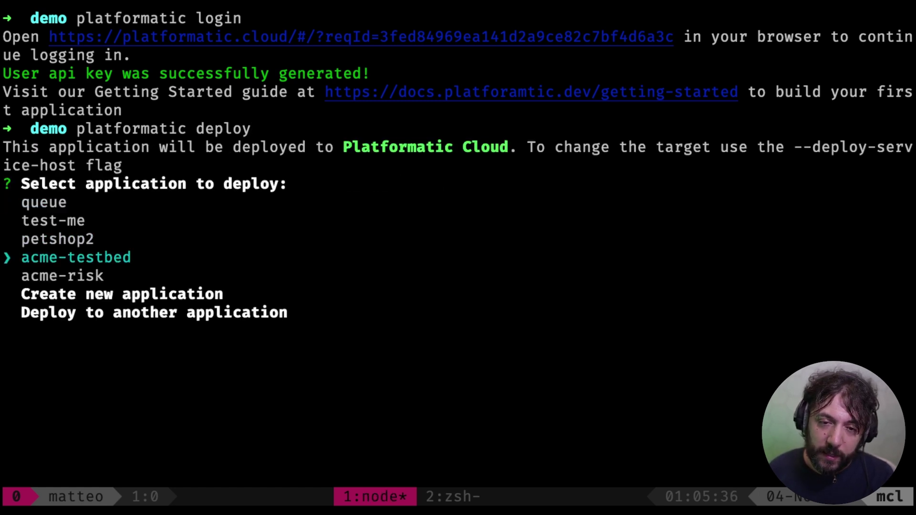
key(Down)
key(Down)
key(Return)
text(demo)
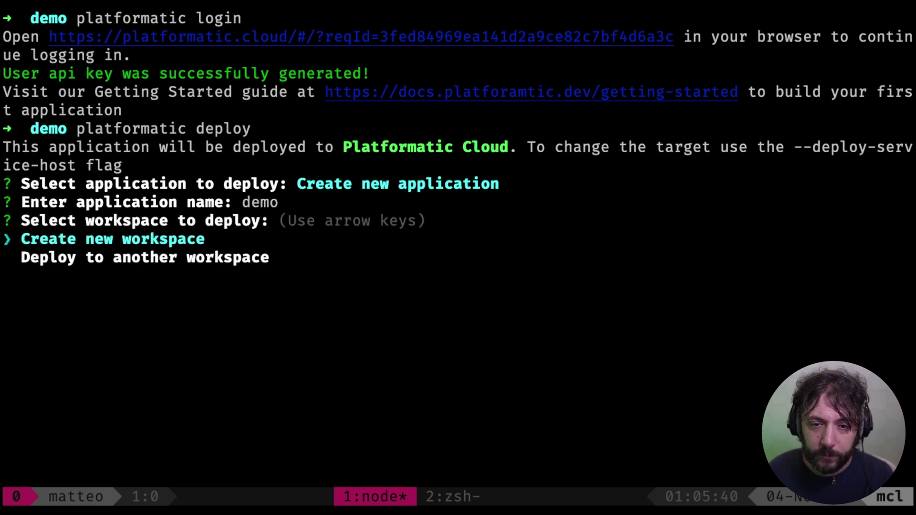
key(Return)
text(produ)
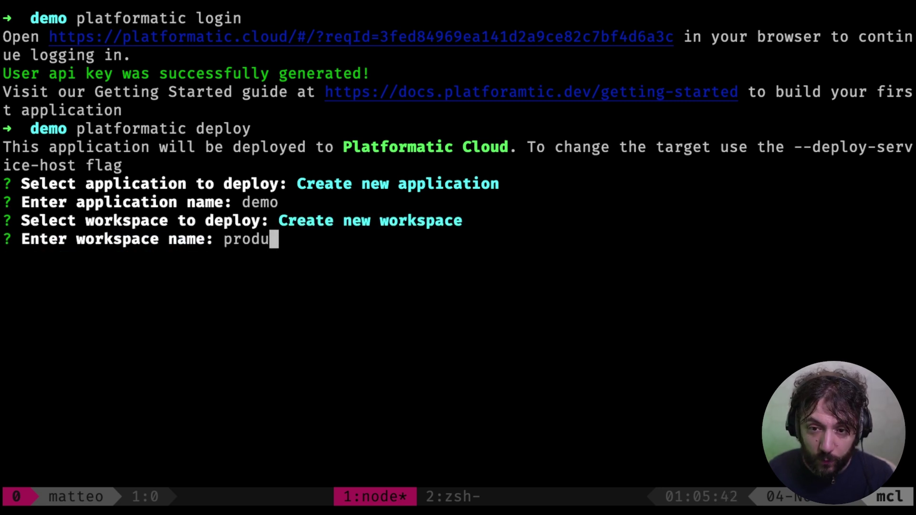
text(ction)
key(Return)
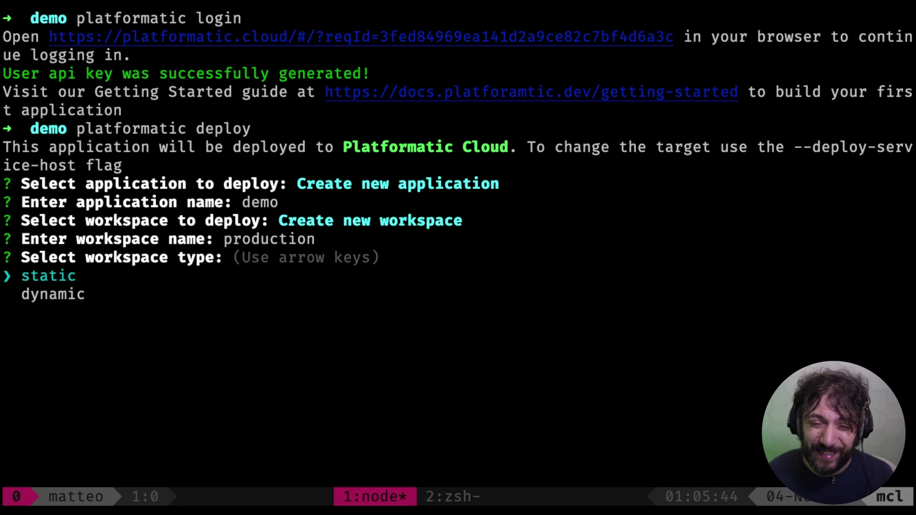
key(Return)
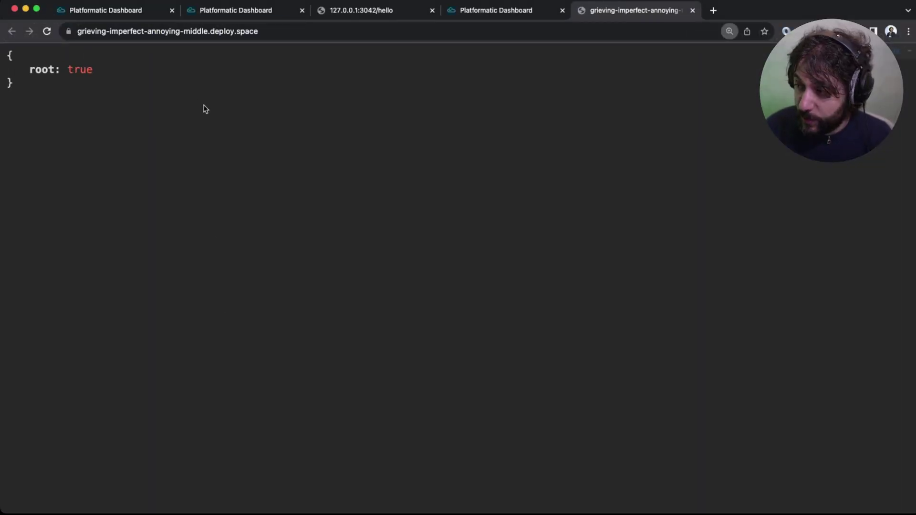
Step: Zoom in Chrome and open /hello on the deployed app's public URL
key(super+plus)
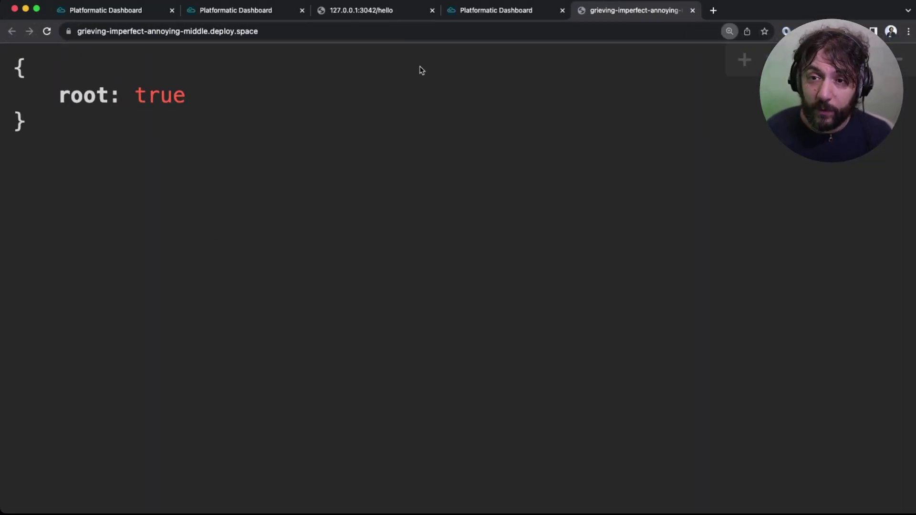
click(356, 33)
key(Right)
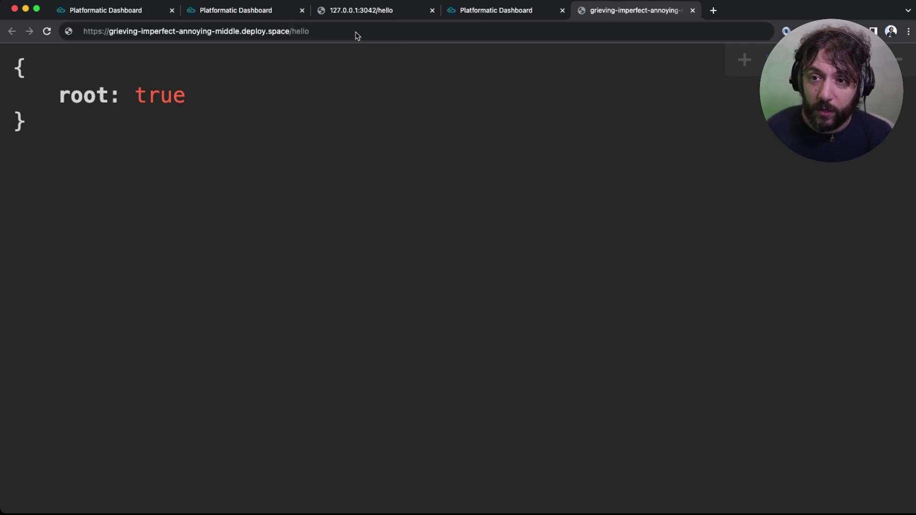
key(Return)
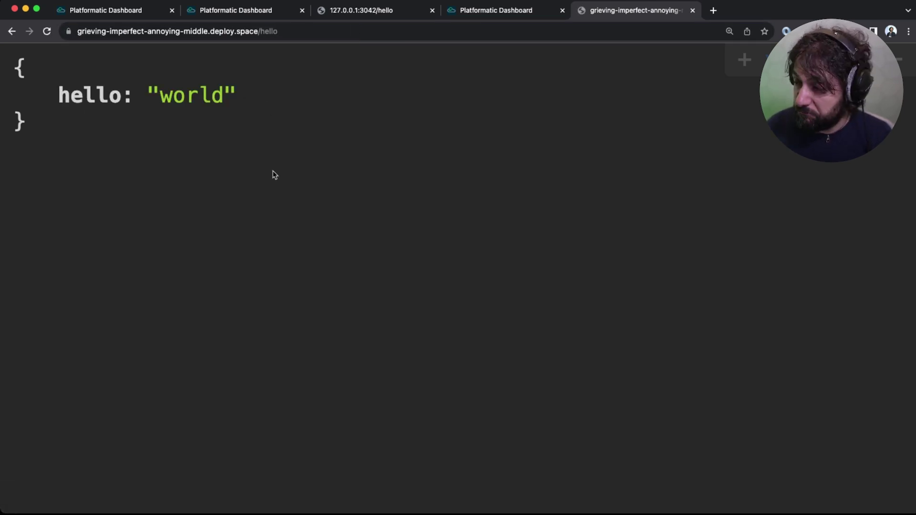